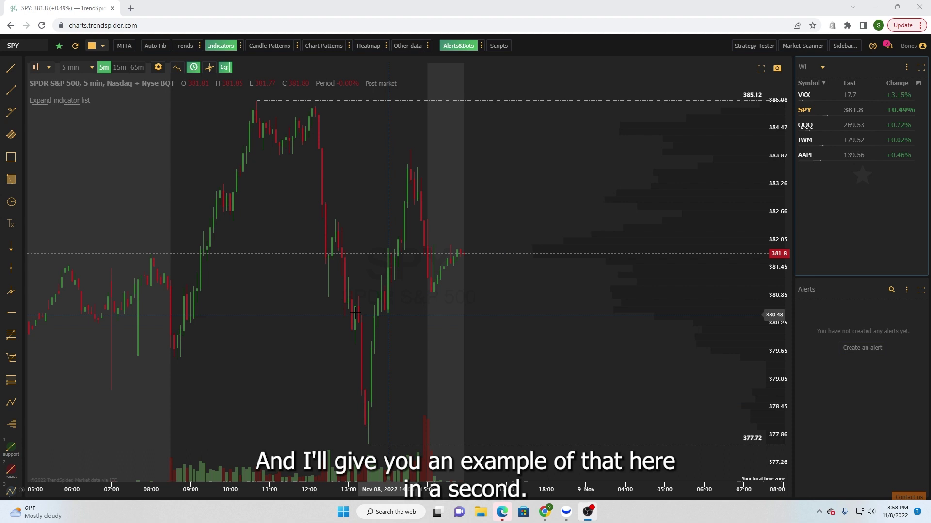
- Mark a horizontal price level at 379.53 on the SPY 5-minute chart
left_click(12, 318)
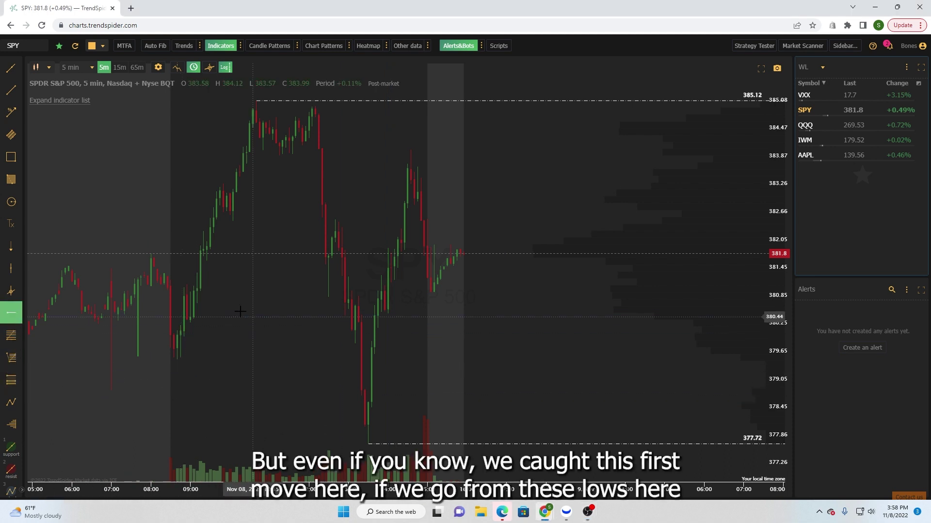
left_click(177, 360)
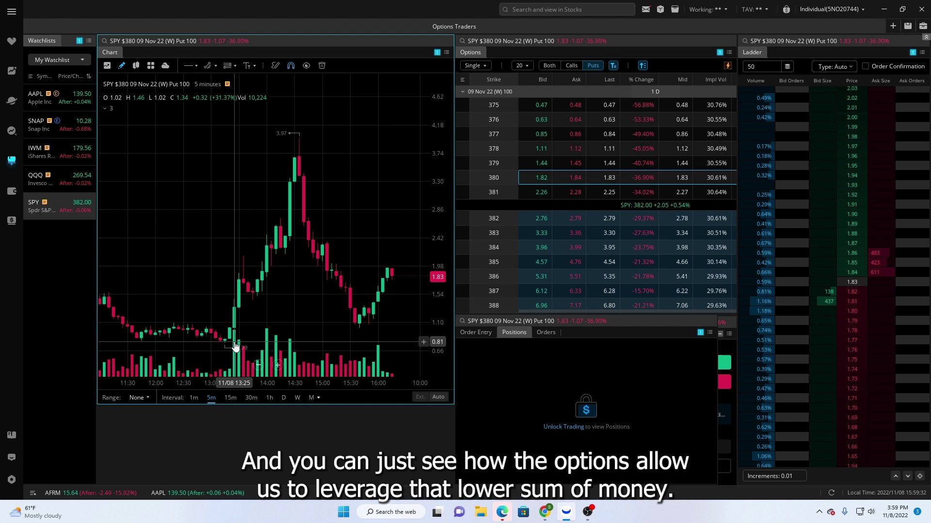
- Switch the chain to calls and load the SPY 385 call expiring 09 Nov 22
left_click(572, 65)
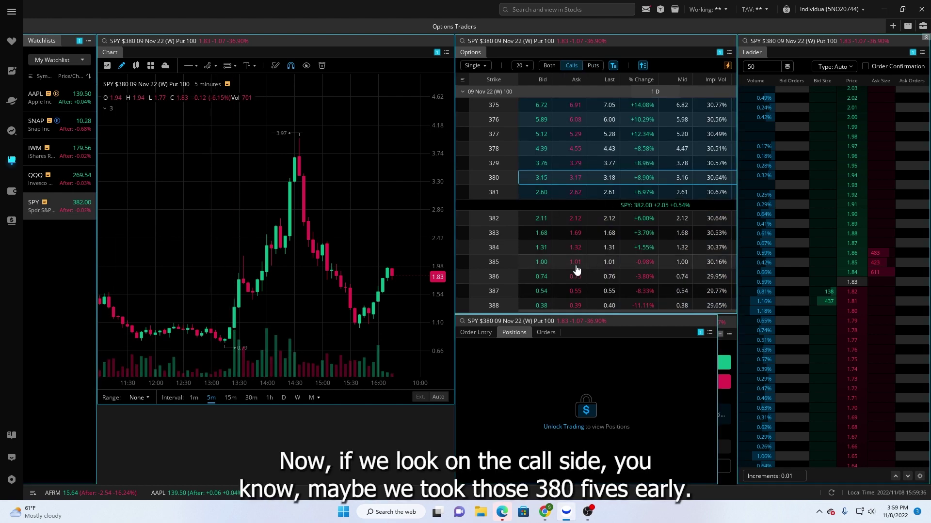
left_click(612, 264)
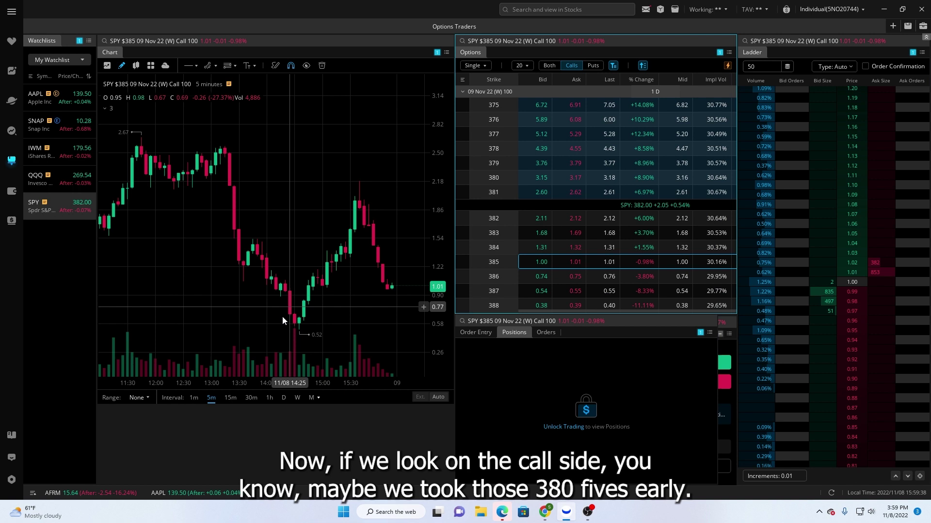
left_click_drag(276, 266, 294, 321)
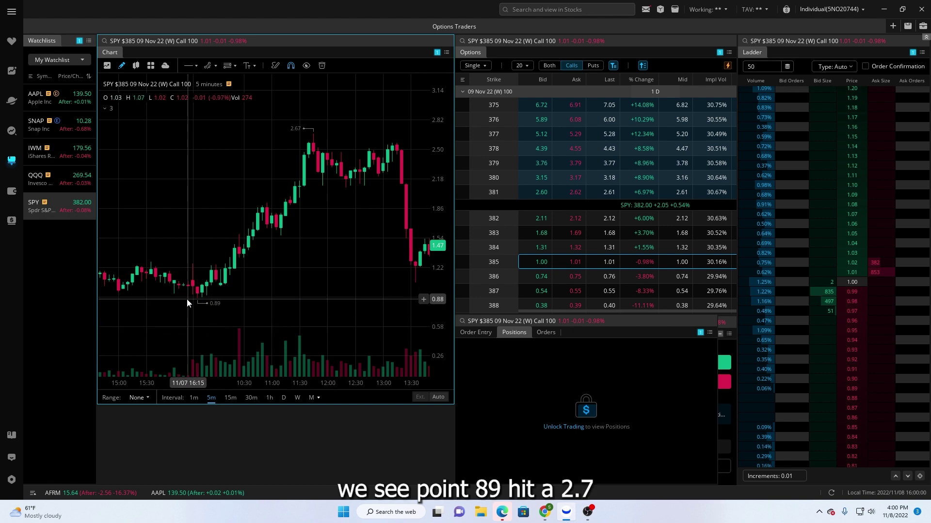
- Pan the 385 call chart back and forth to review its earlier and latest bars
left_click_drag(322, 191, 248, 228)
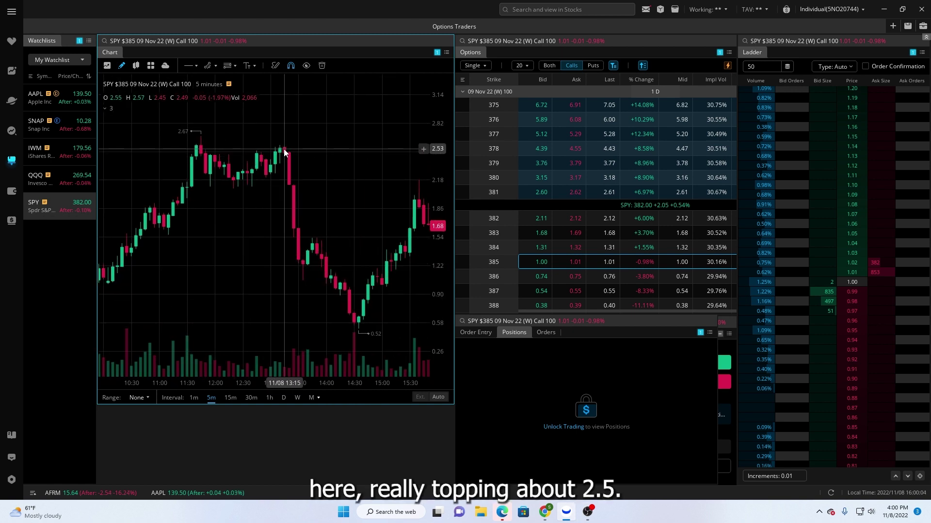
left_click_drag(257, 288, 213, 333)
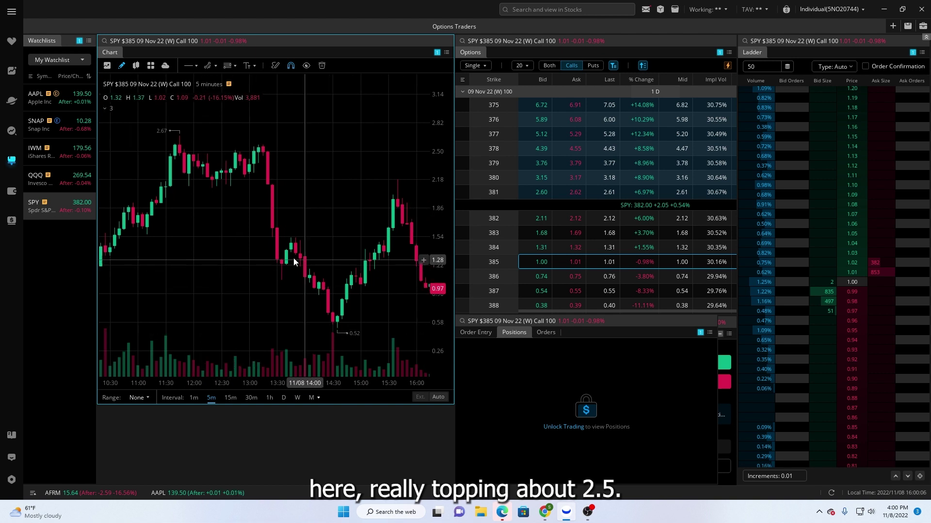
left_click_drag(106, 283, 310, 264)
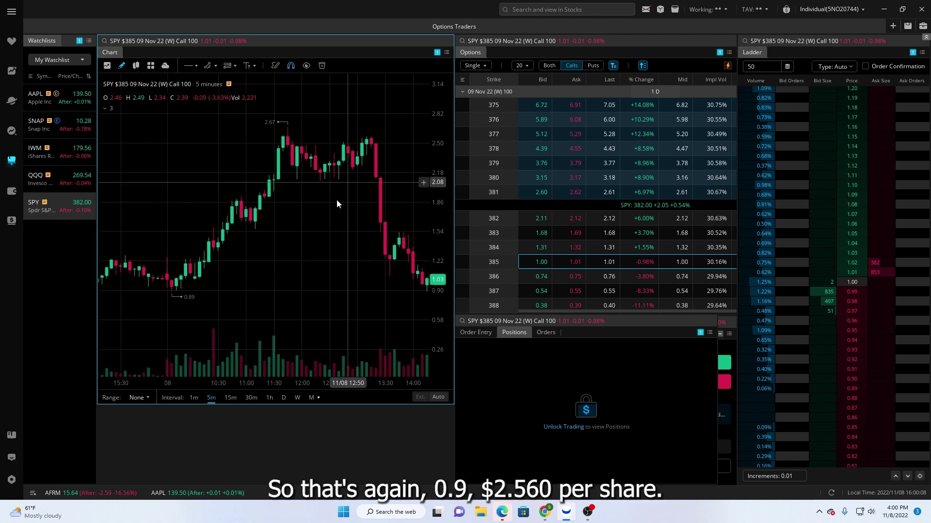
left_click_drag(334, 315, 253, 313)
left_click_drag(407, 310, 290, 315)
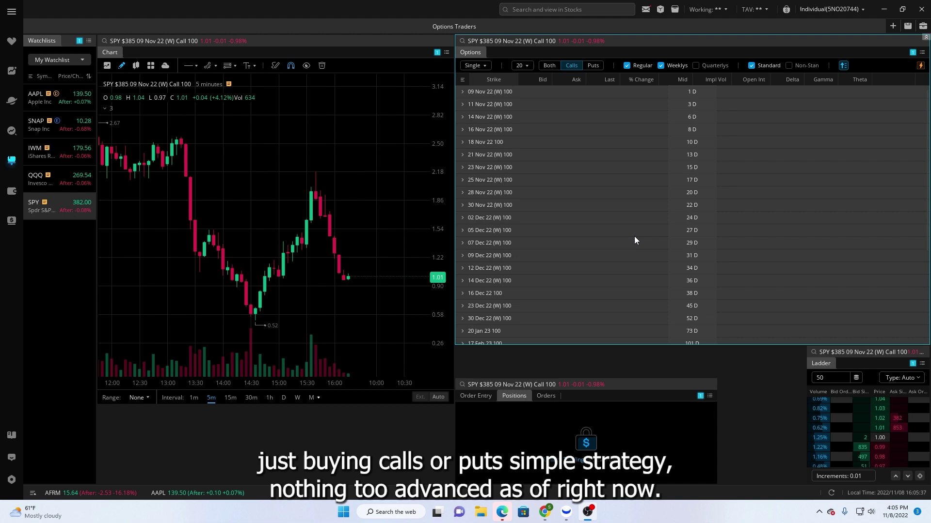
- Box call entry zones at the early pullback near 379.9 and the afternoon low near 378.1
key("alt+Tab")
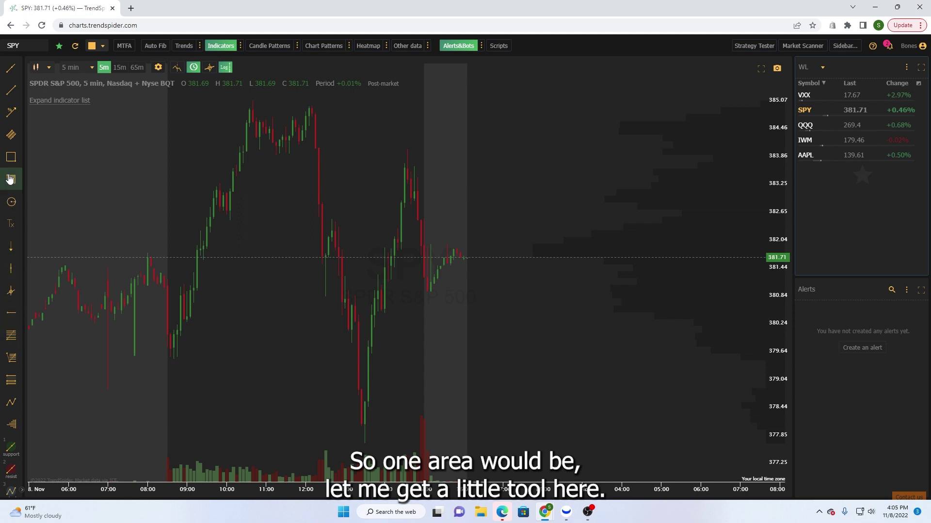
left_click(11, 157)
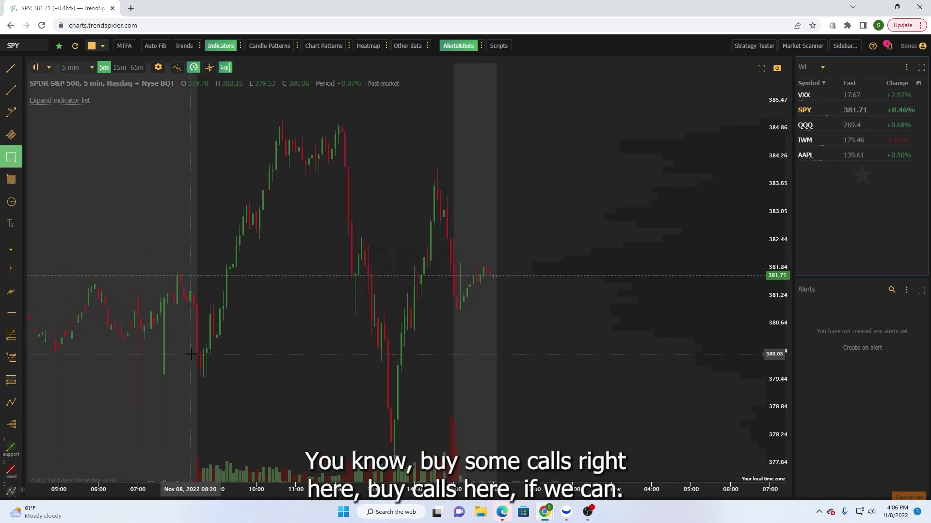
left_click(184, 348)
left_click(223, 371)
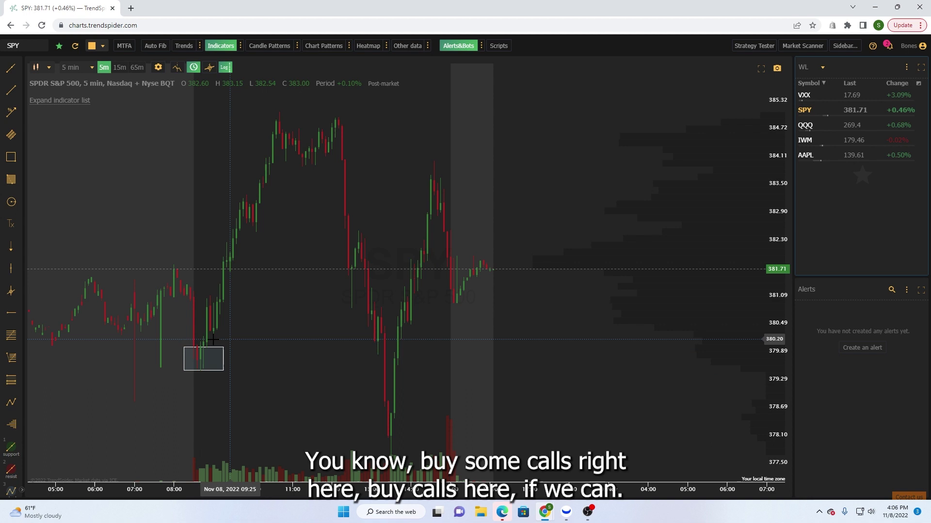
left_click(379, 432)
left_click(418, 455)
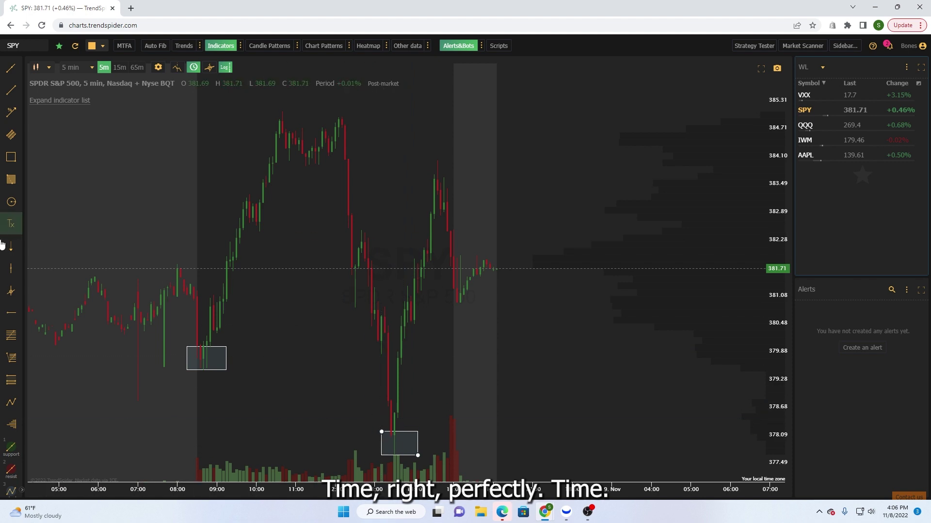
- Add a third call entry rectangle around the morning retest near 383
left_click(11, 157)
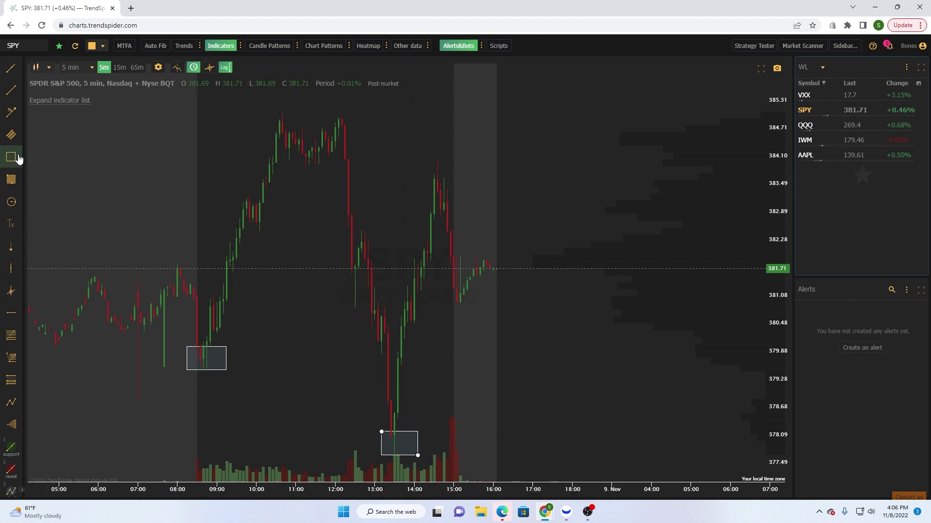
left_click(233, 200)
left_click(276, 235)
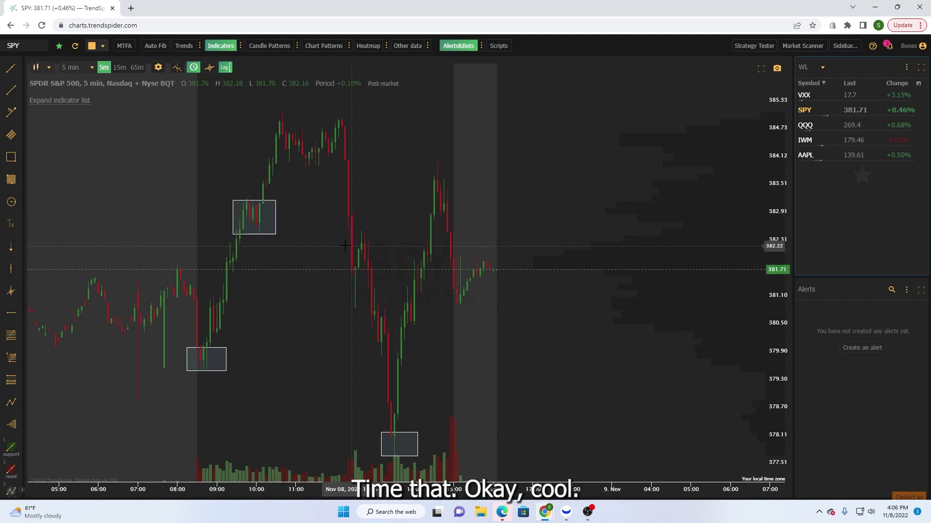
- Delete the call entry boxes and draw a put entry box over the late-morning high
right_click(236, 220)
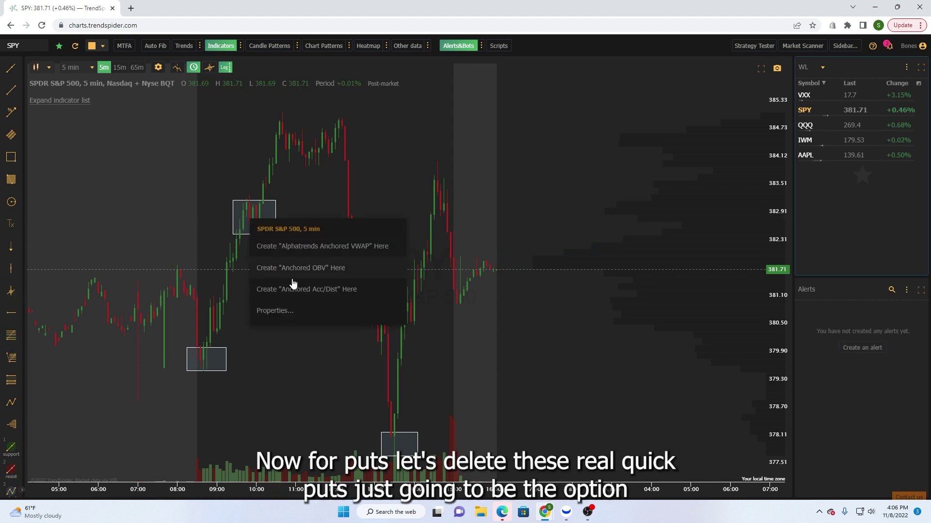
left_click(283, 311)
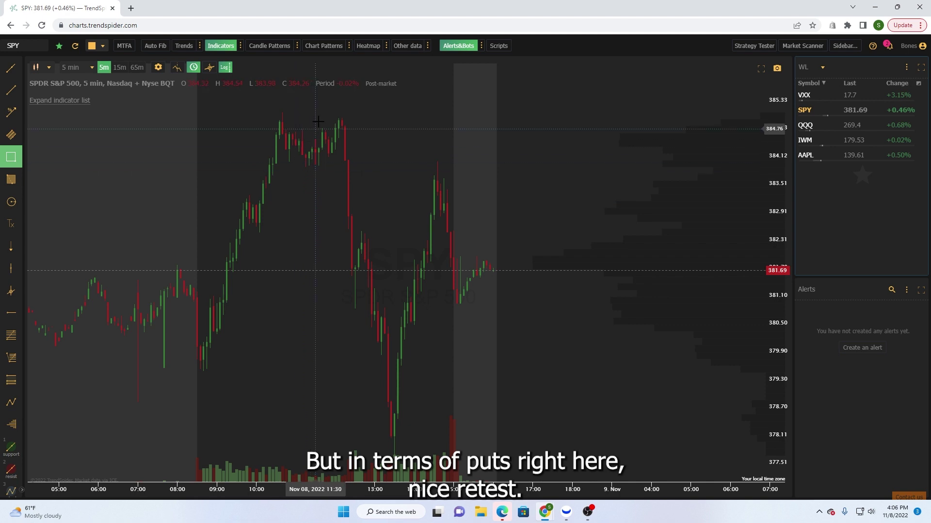
left_click_drag(325, 112, 378, 138)
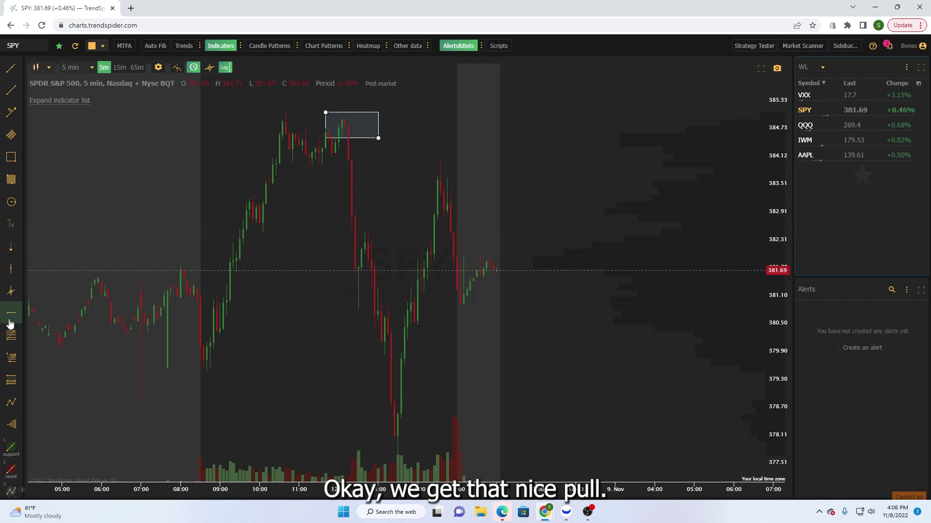
- Box the pullback near 382.5 and the rebound high near 384, then return to Webull
left_click(10, 157)
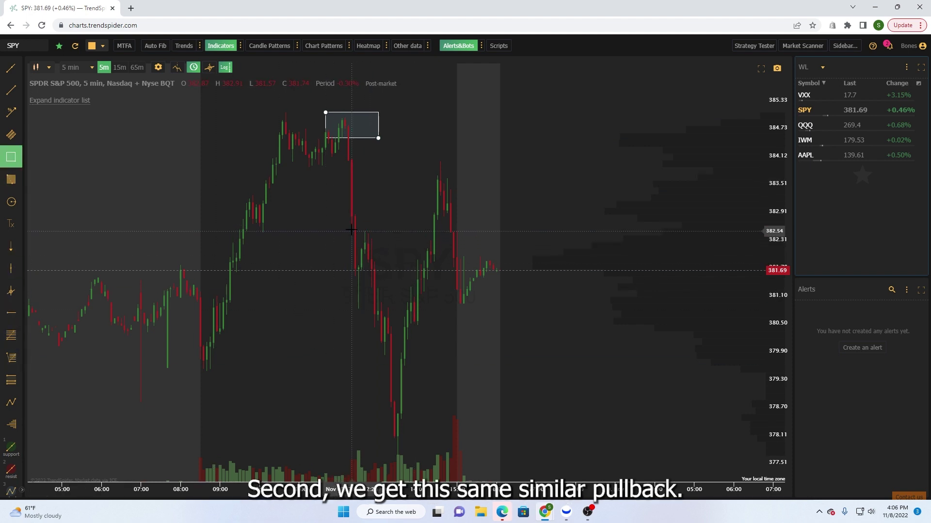
left_click_drag(349, 228, 388, 251)
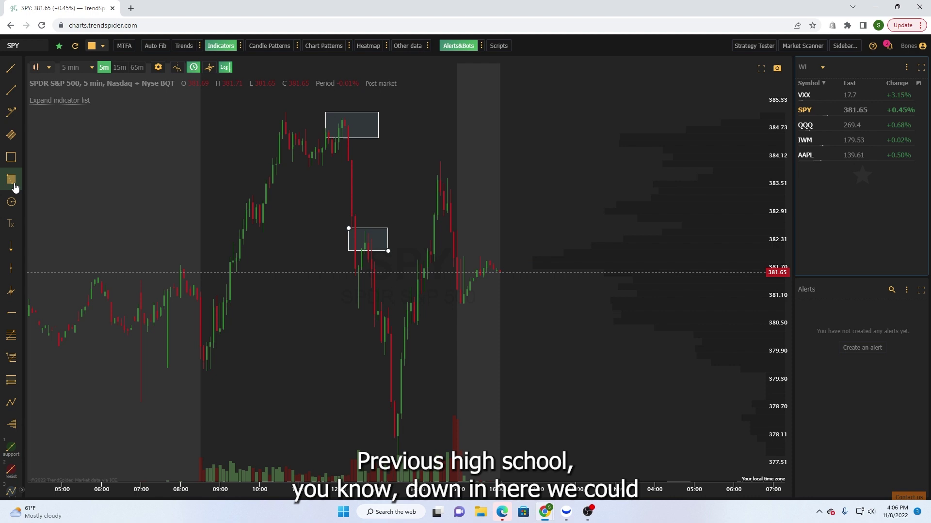
left_click(11, 156)
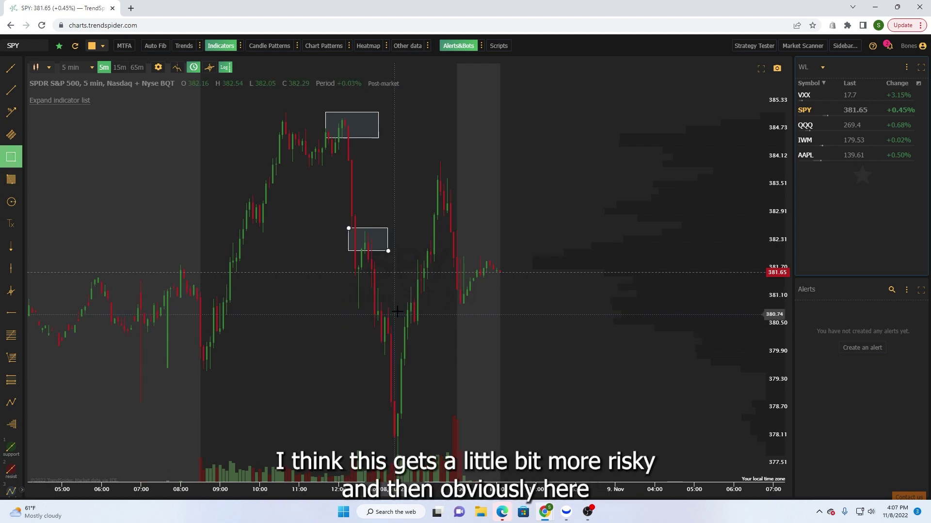
left_click_drag(433, 158, 470, 192)
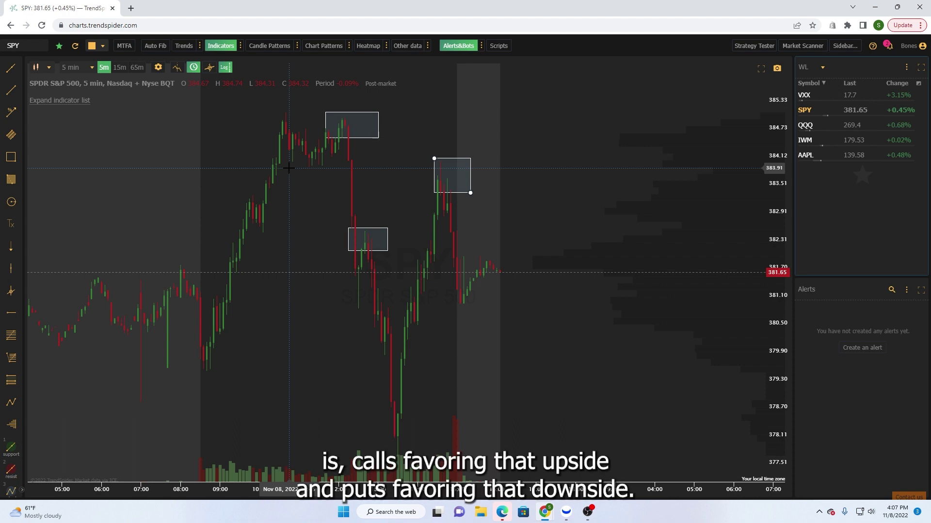
key("alt+Tab")
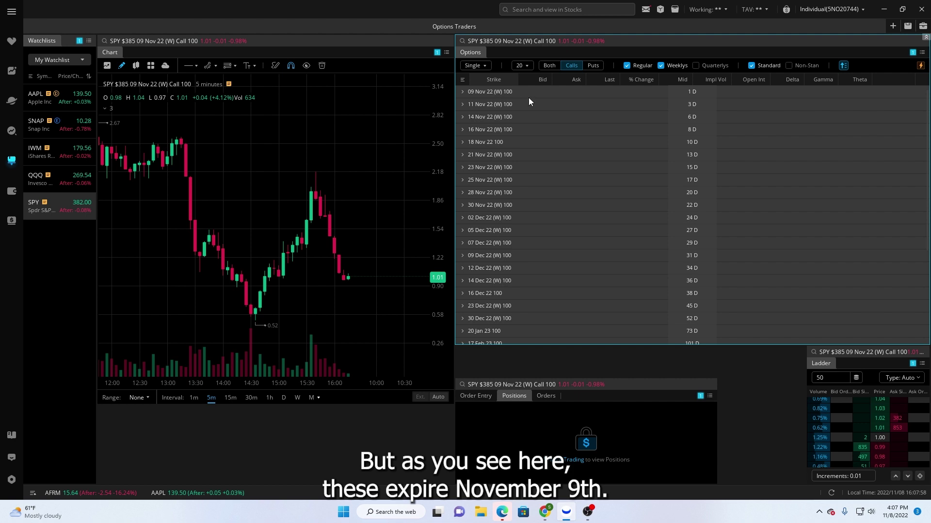
- Expand the 09 Nov 22 (W) calls to list strikes 372–387 with bid, ask and Greeks
left_click(499, 92)
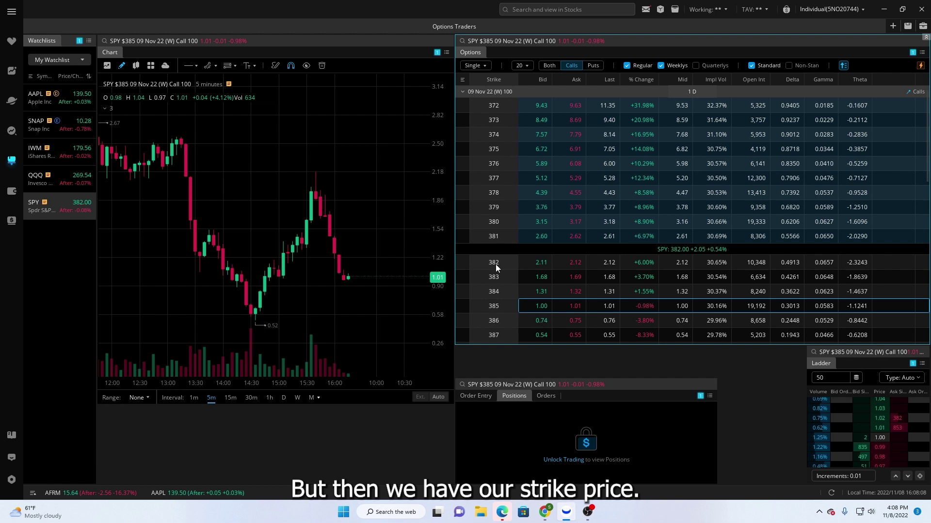
scroll(496, 278, "down", 1)
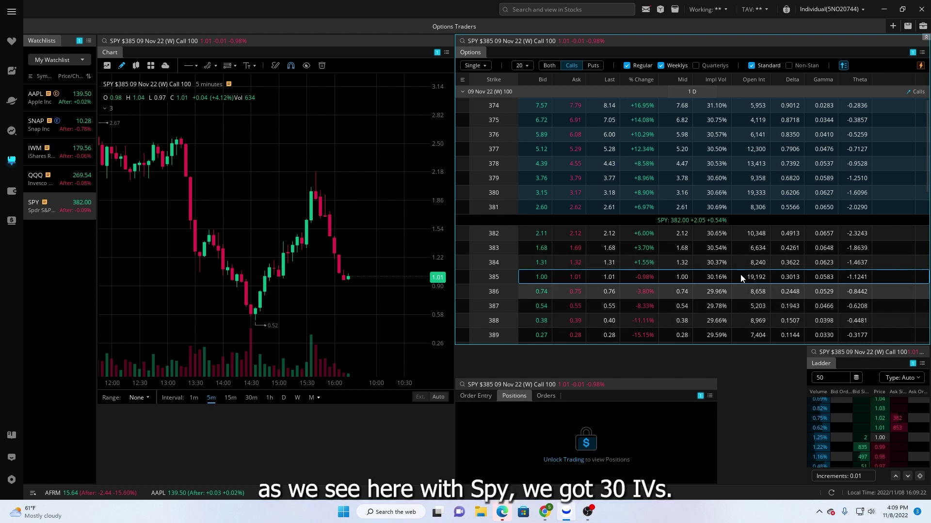
- Show SNAP's option chain for comparison, then switch the chart and chain back to SPY
left_click(51, 135)
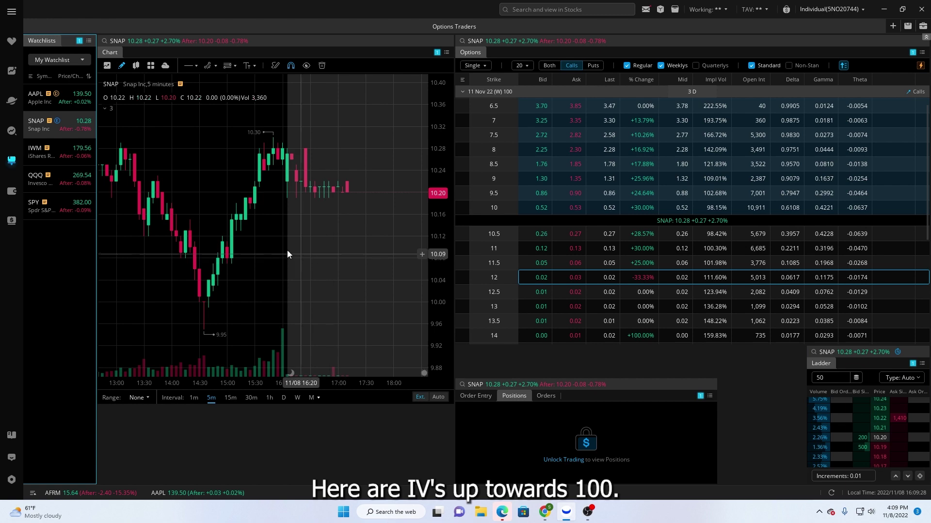
left_click(66, 199)
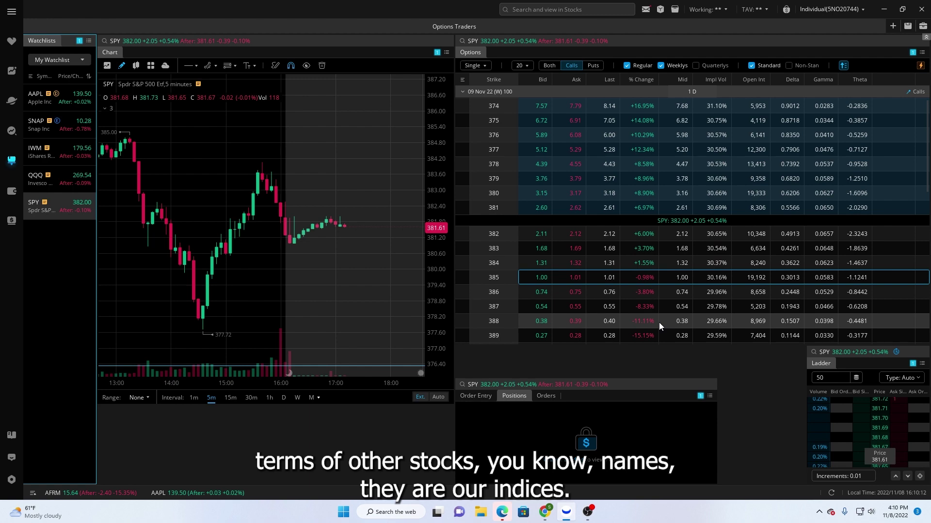
- Switch the chart, chain and ladder to AAPL, showing its 11 Nov 22 calls, strikes 132–147
left_click(74, 97)
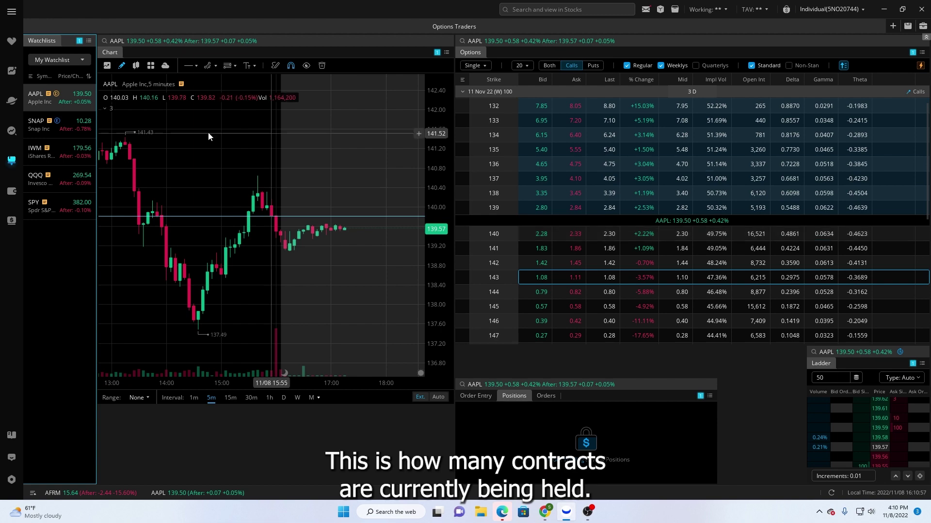
left_click(65, 201)
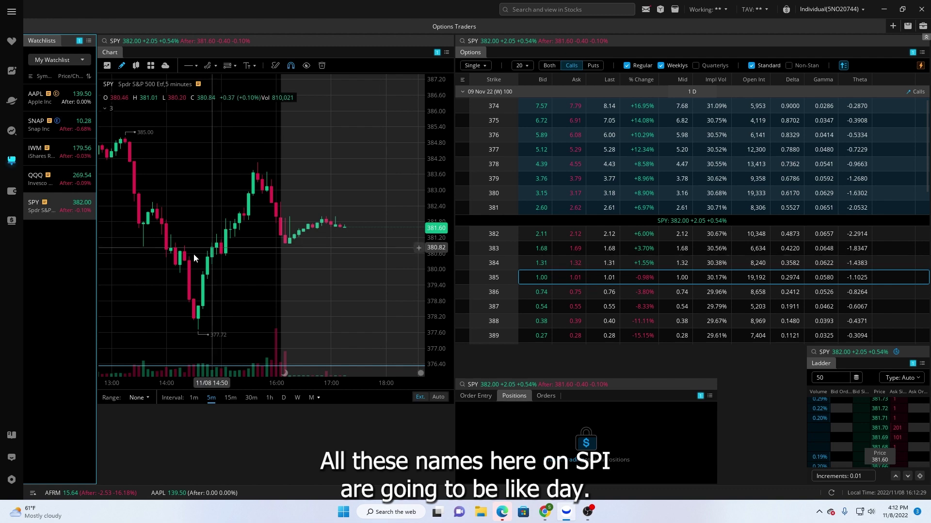
- Cycle the linked panels through AAPL and SNAP, then load PYPL from the Liquid watchlist
left_click(62, 101)
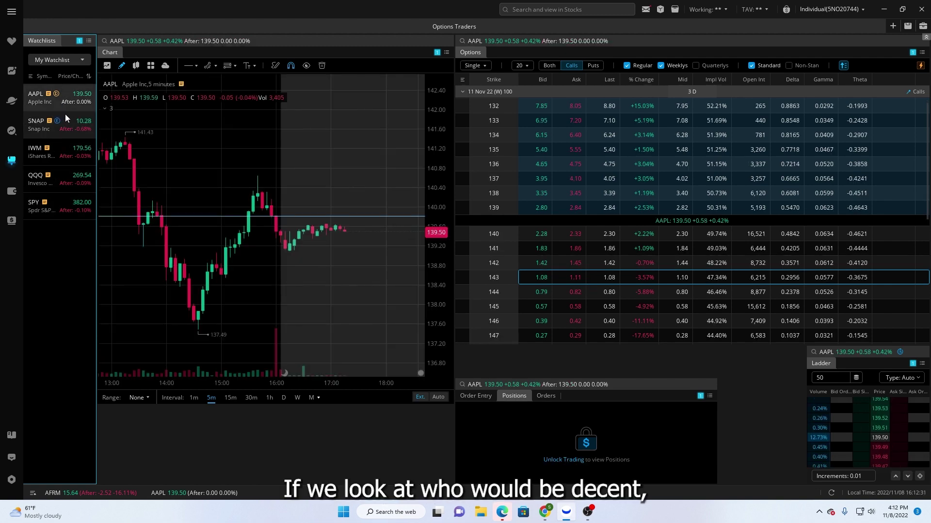
left_click(64, 114)
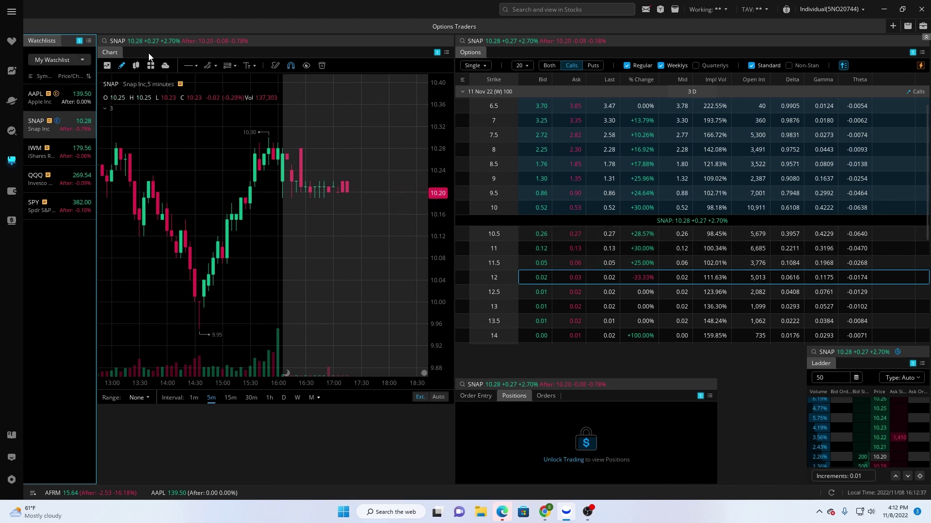
left_click(89, 41)
left_click(121, 73)
left_click(59, 152)
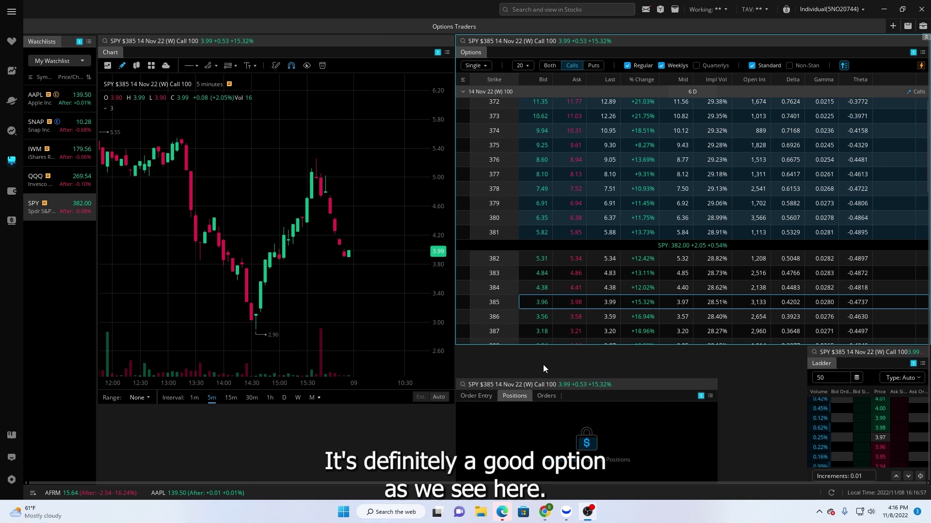
- Zoom the SPY 385 call's 5-minute chart to show recent candles in closer detail
scroll(350, 272, "down", 4)
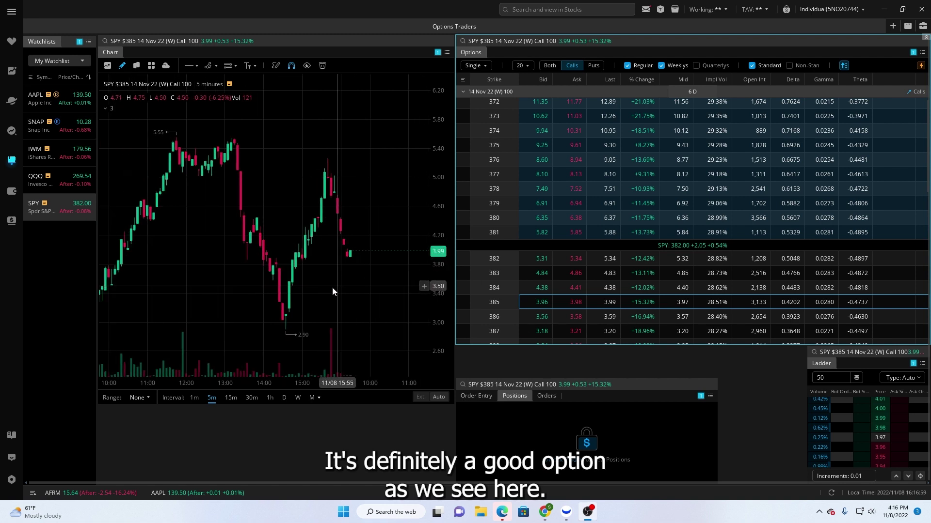
scroll(227, 269, "down", 2)
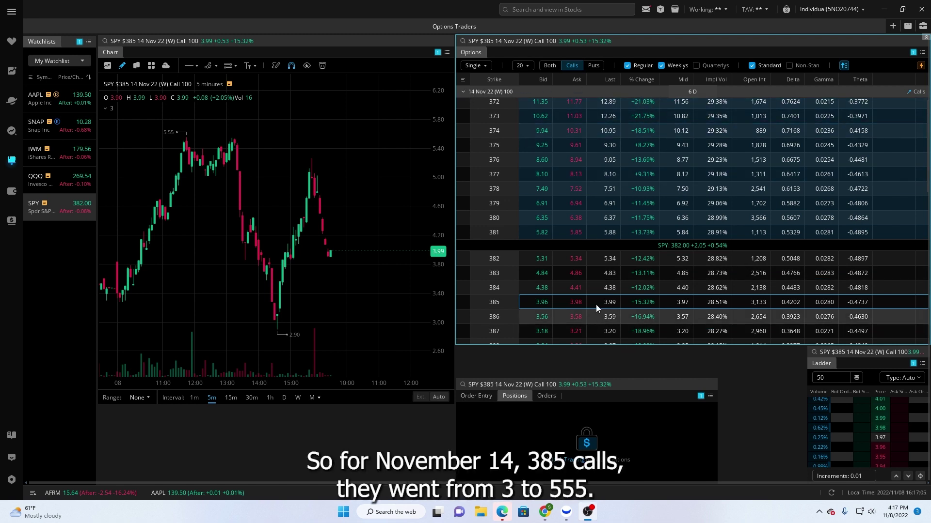
scroll(271, 291, "down", 3)
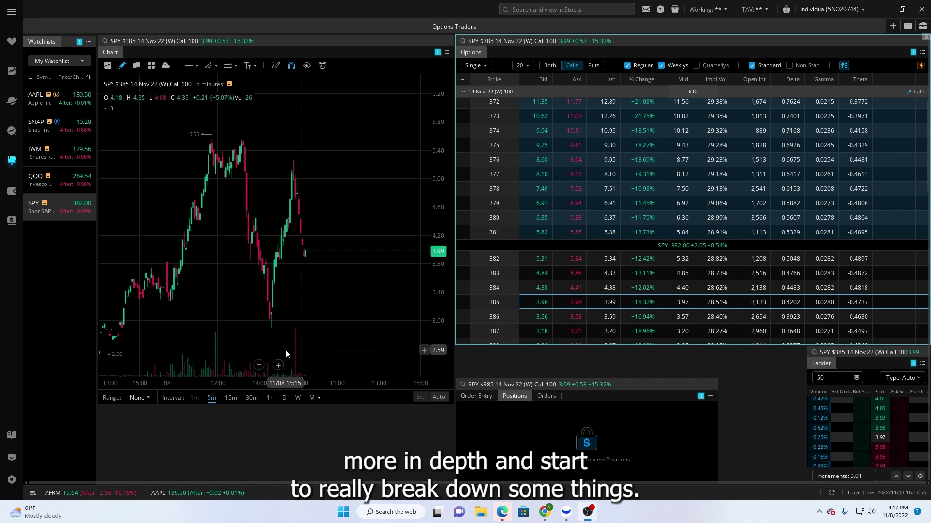
scroll(349, 310, "up", 3)
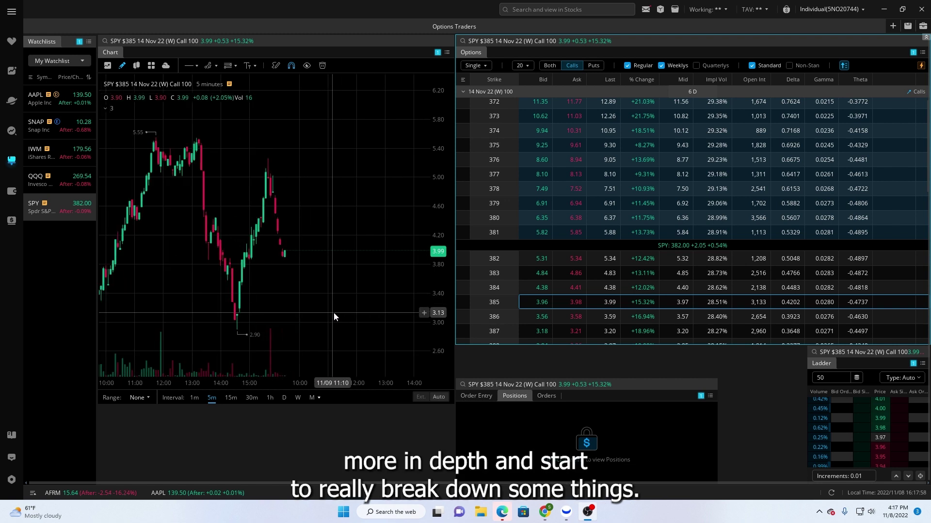